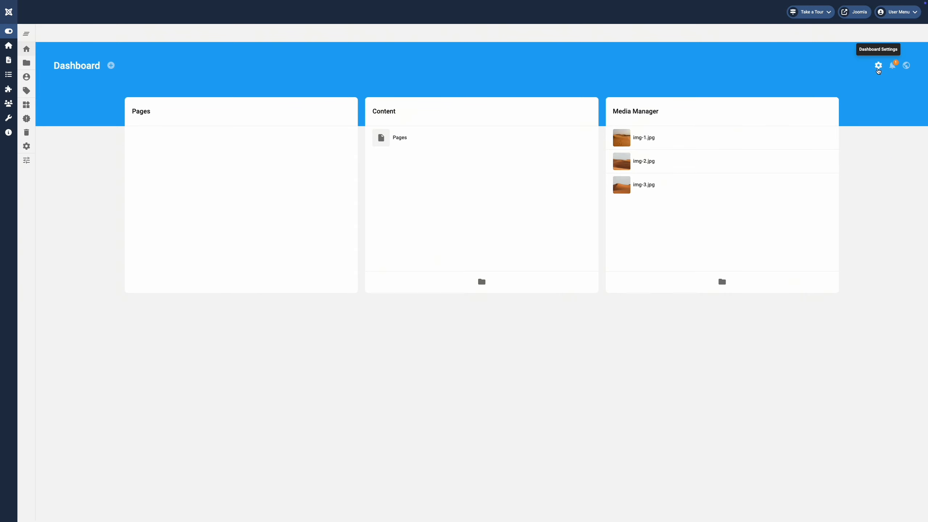
# Enable the Edit Dashboard option in the dashboard settings and save
pyautogui.click(878, 66)
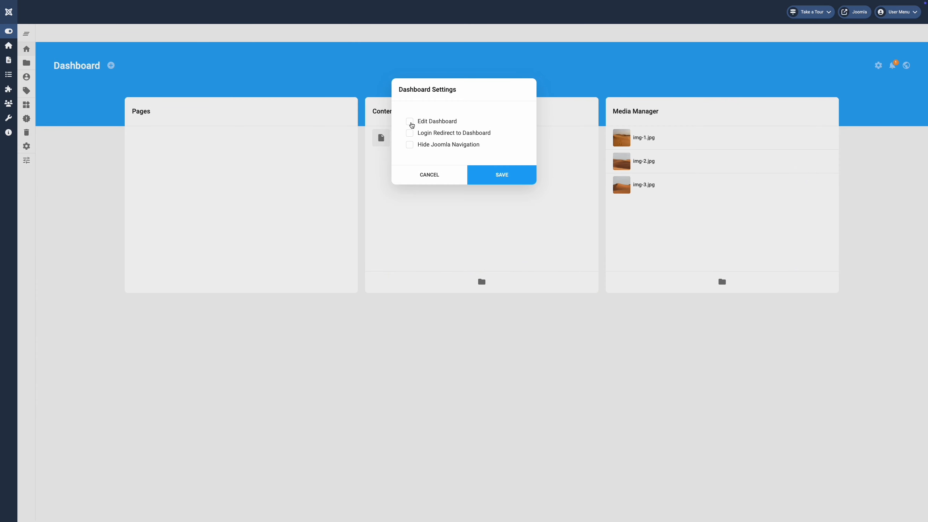
pyautogui.click(411, 125)
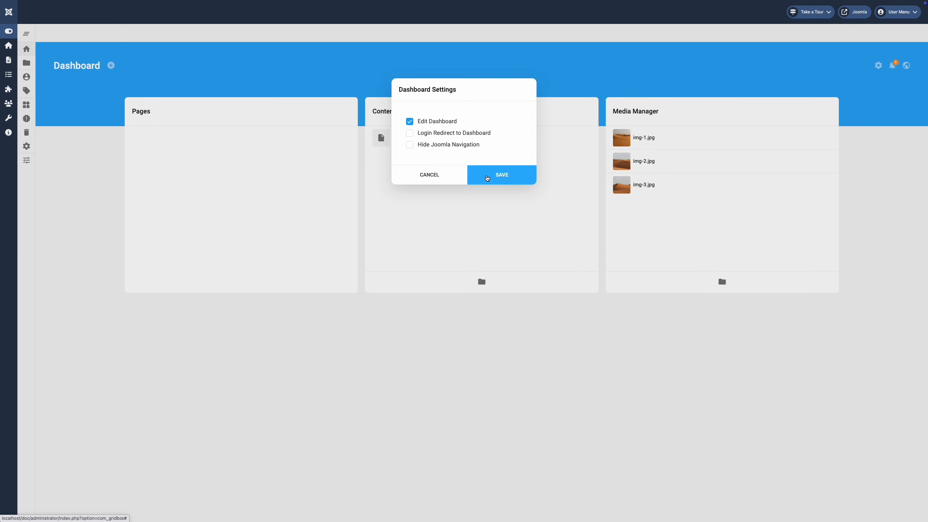
pyautogui.click(488, 178)
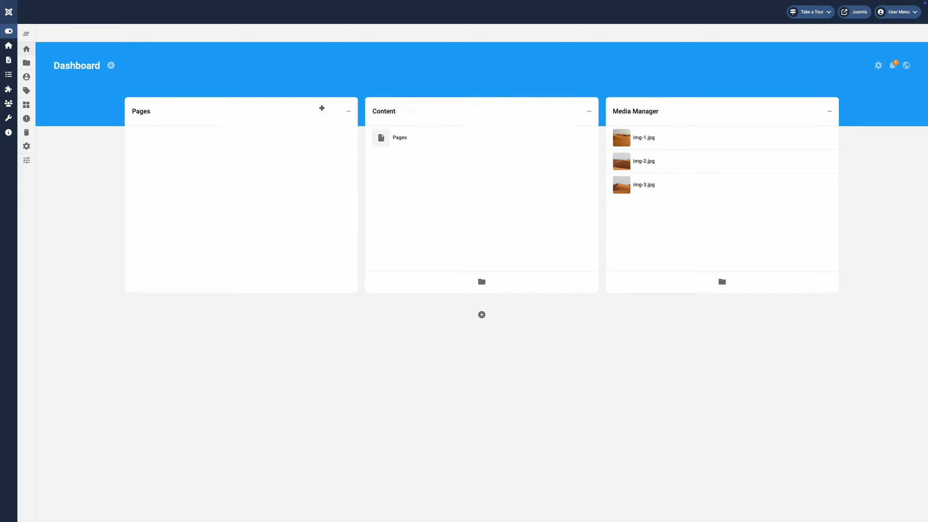
# Try reordering the Pages and Media Manager widgets, finishing with the order Pages, Content, Media Manager
pyautogui.moveTo(322, 108); pyautogui.dragTo(536, 110)
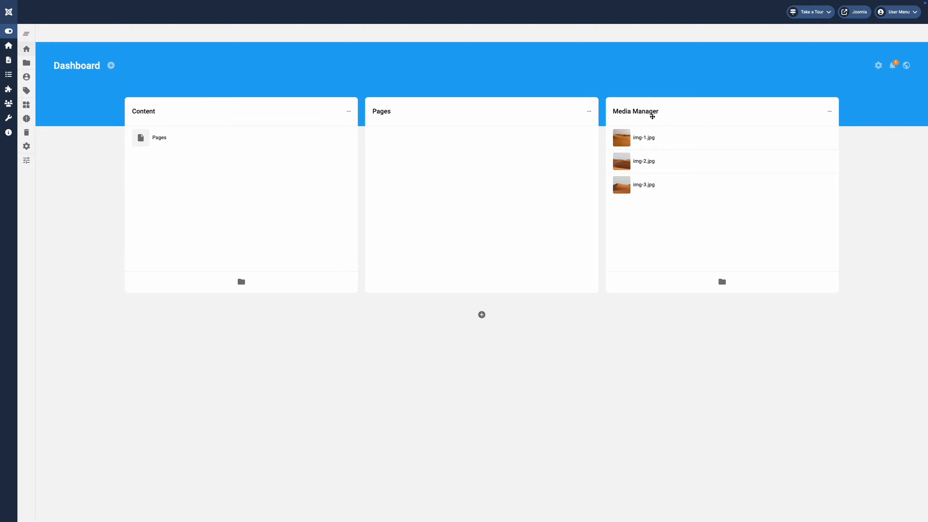
pyautogui.moveTo(717, 114); pyautogui.dragTo(504, 115)
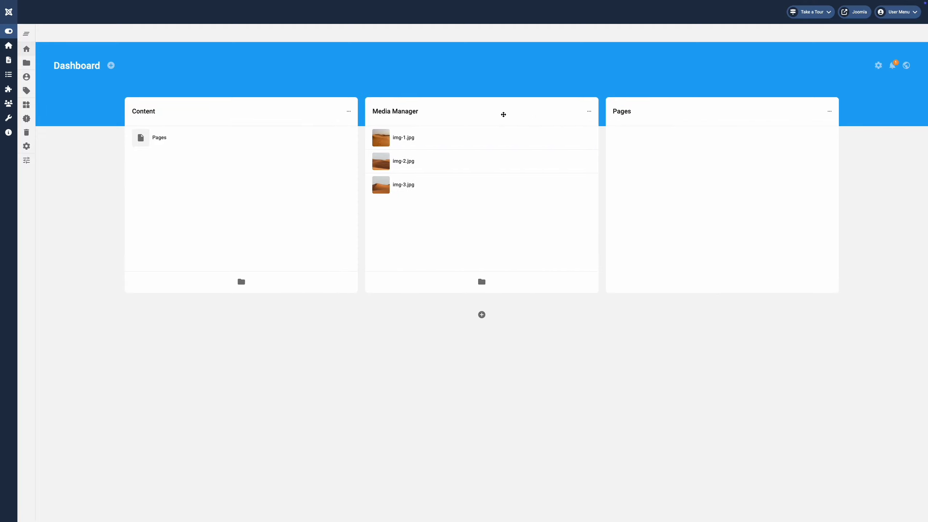
pyautogui.moveTo(683, 113); pyautogui.dragTo(230, 115)
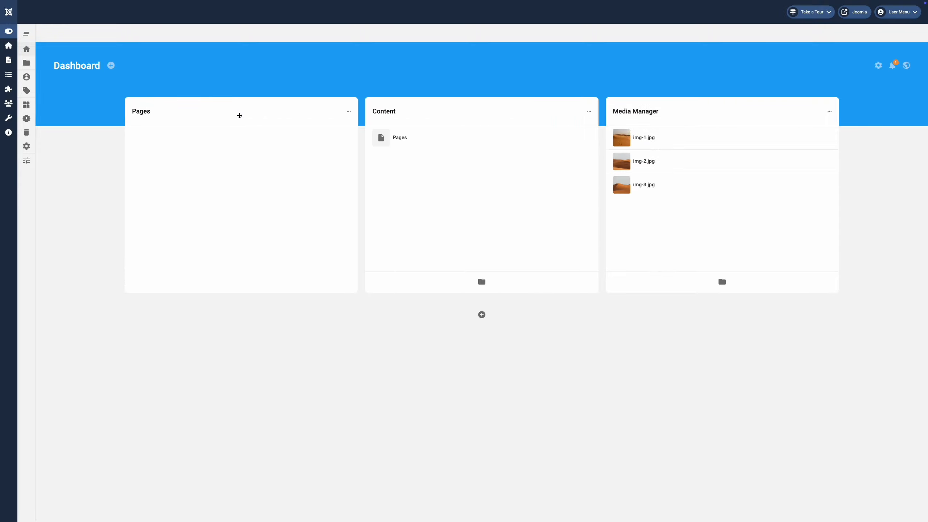
# Try setting the Pages widget to Most Popular, look through its access levels, and dismiss the settings without saving
pyautogui.click(349, 112)
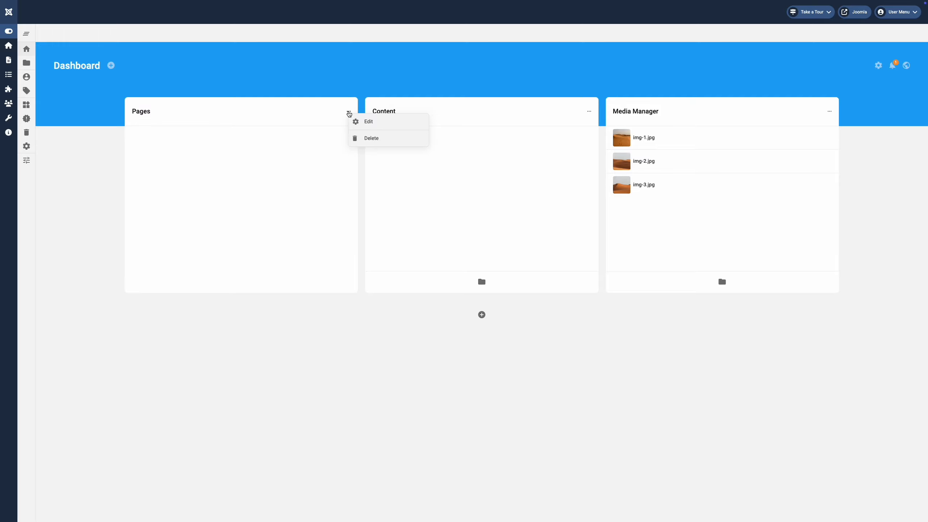
pyautogui.click(384, 126)
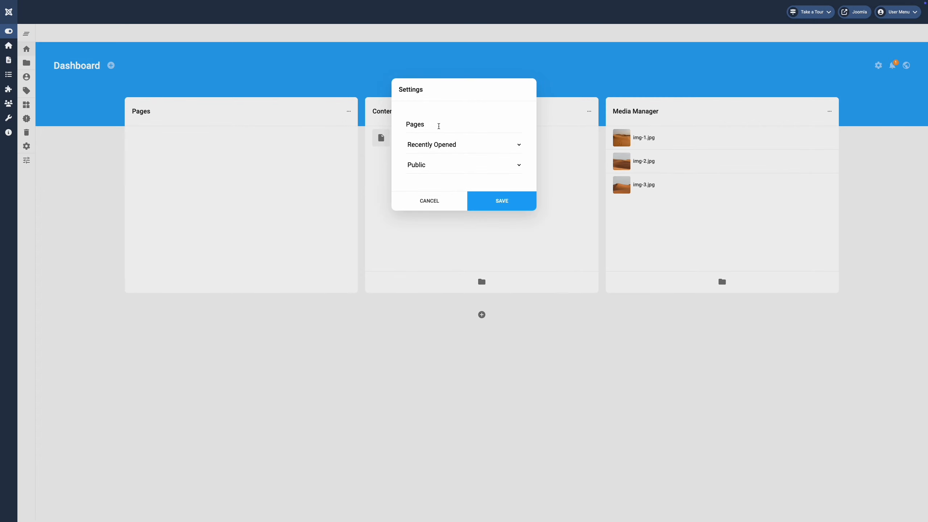
pyautogui.click(473, 146)
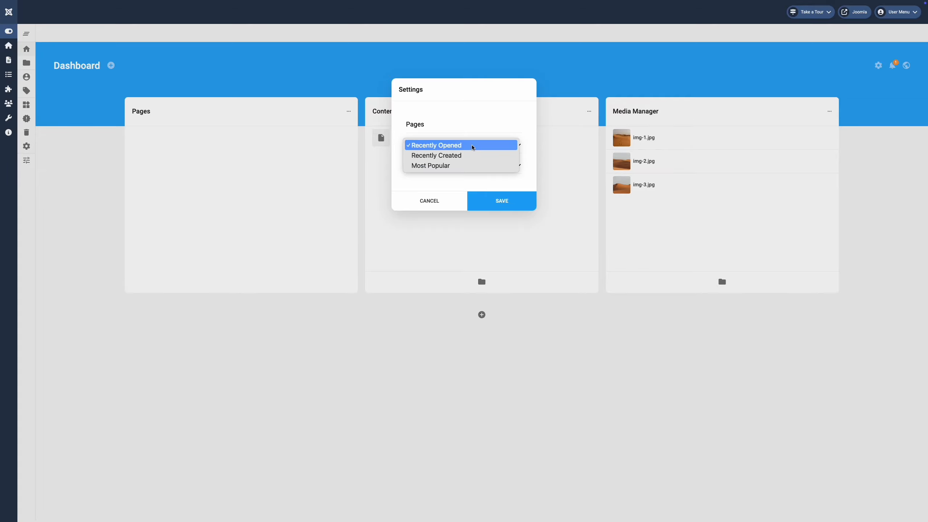
pyautogui.click(473, 166)
pyautogui.click(477, 168)
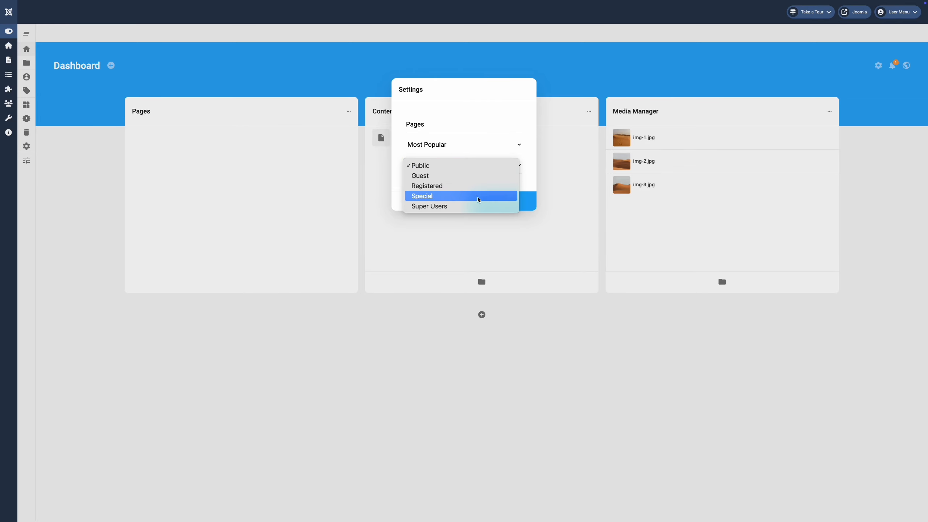
pyautogui.click(531, 184)
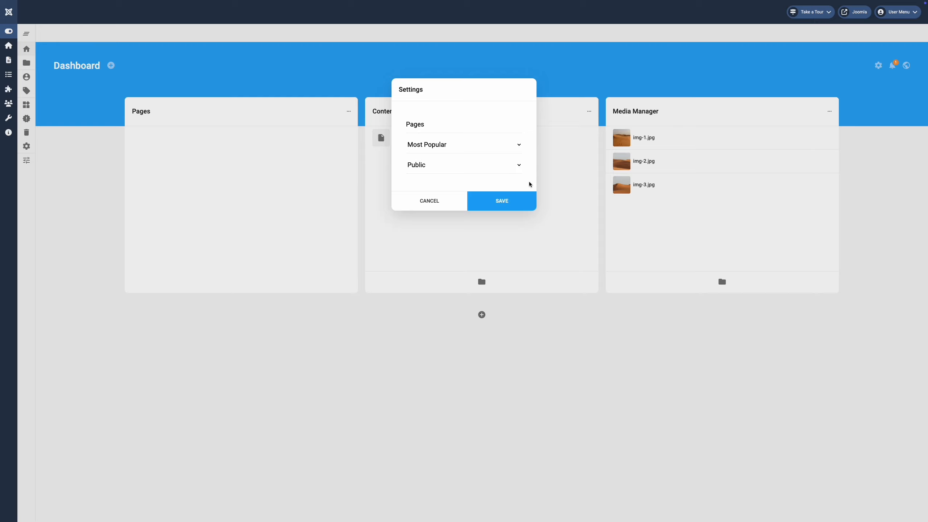
pyautogui.click(558, 184)
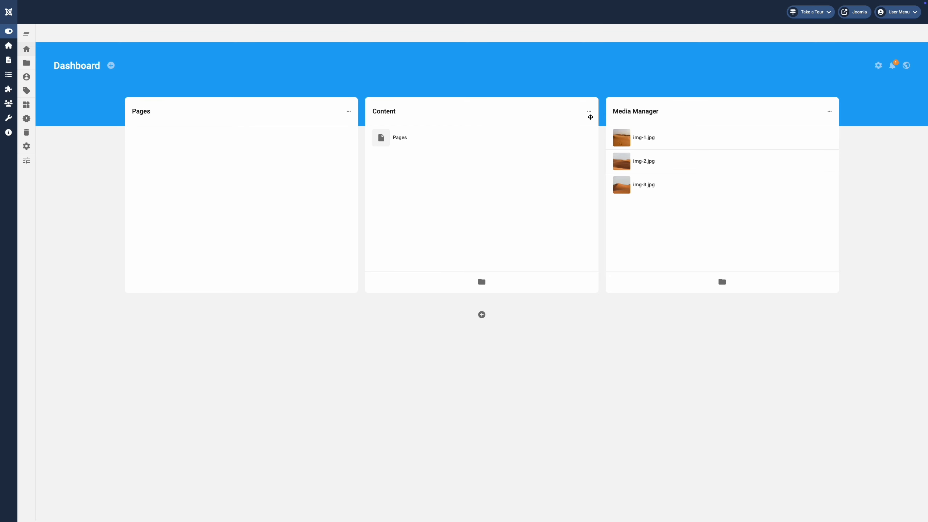
pyautogui.click(590, 112)
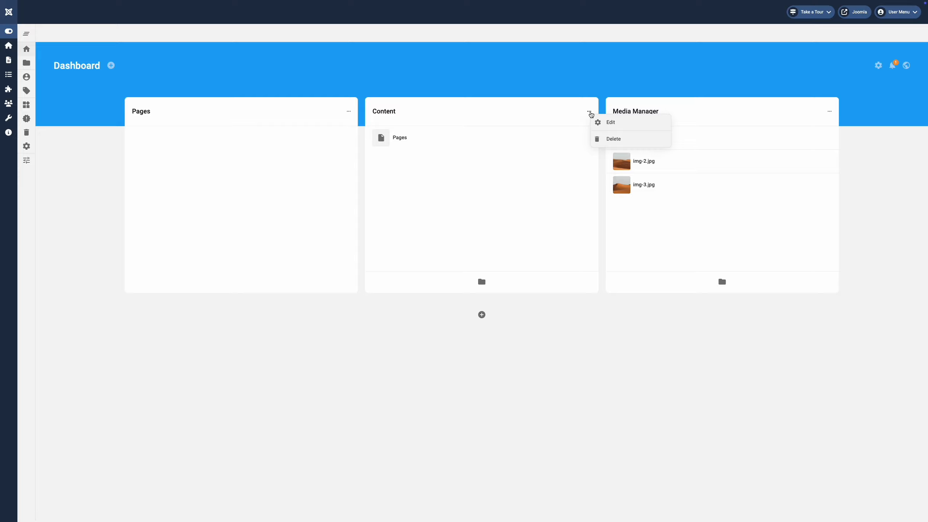
pyautogui.click(607, 138)
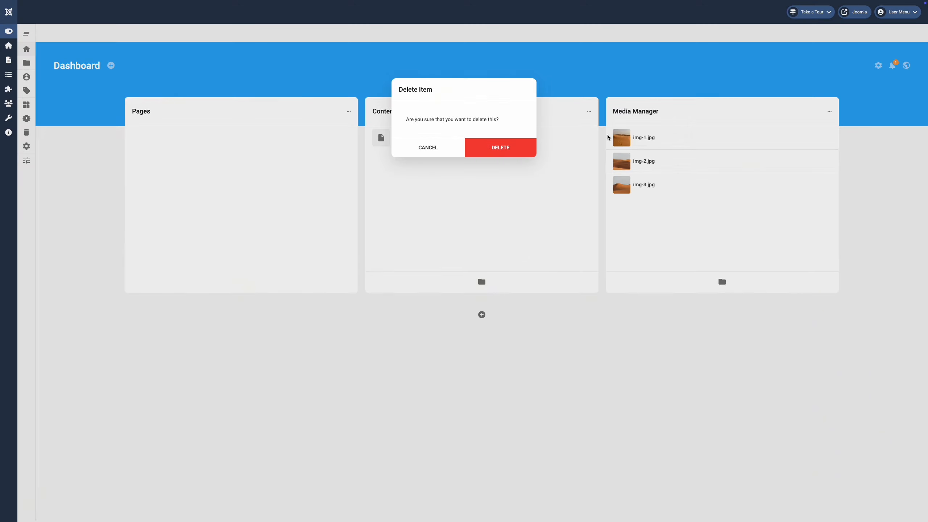
pyautogui.click(609, 138)
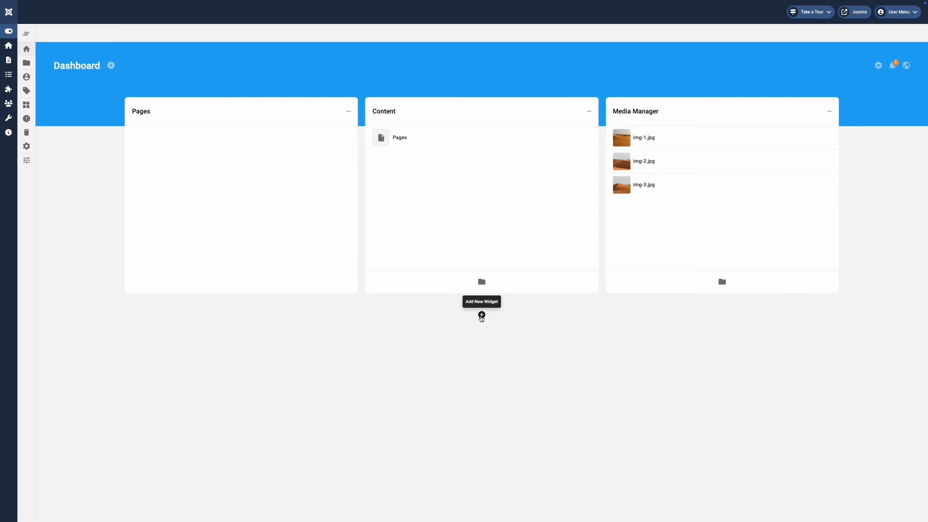
# Try to add a Quick Links widget to the dashboard
pyautogui.click(481, 315)
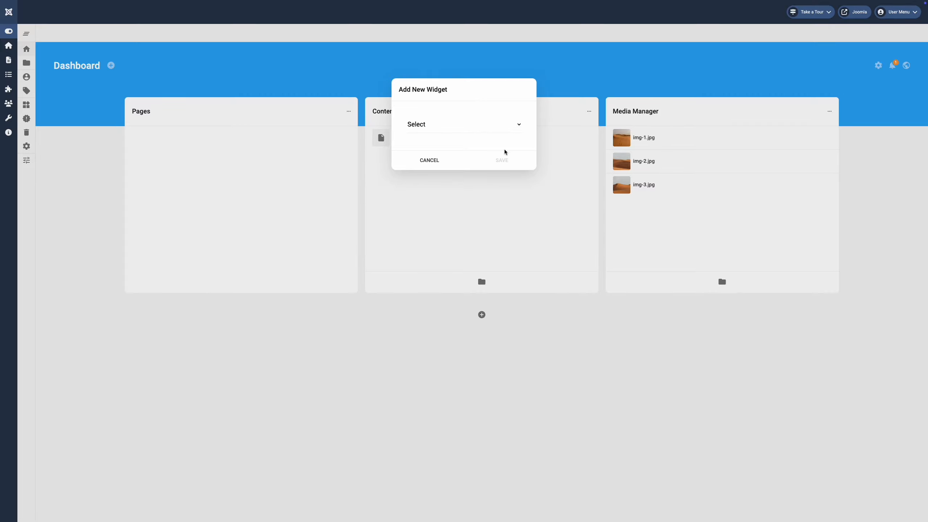
pyautogui.click(513, 127)
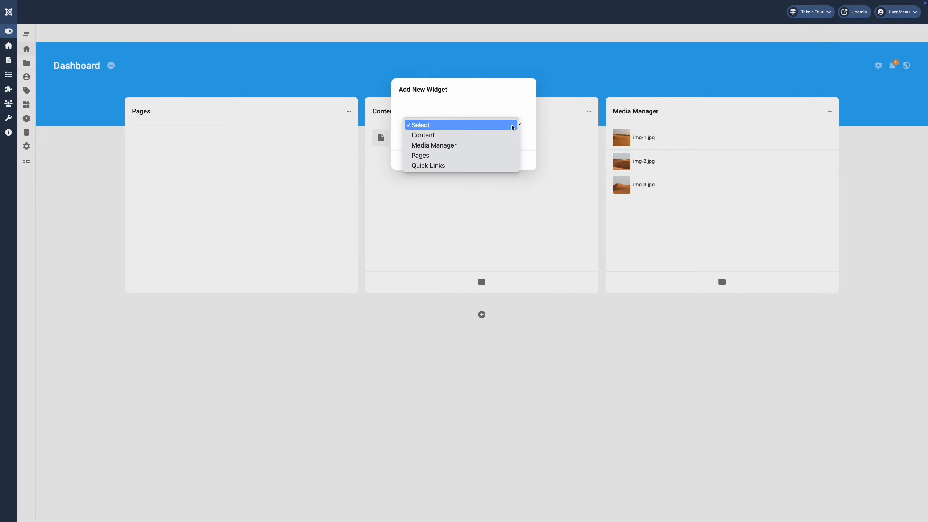
pyautogui.click(500, 165)
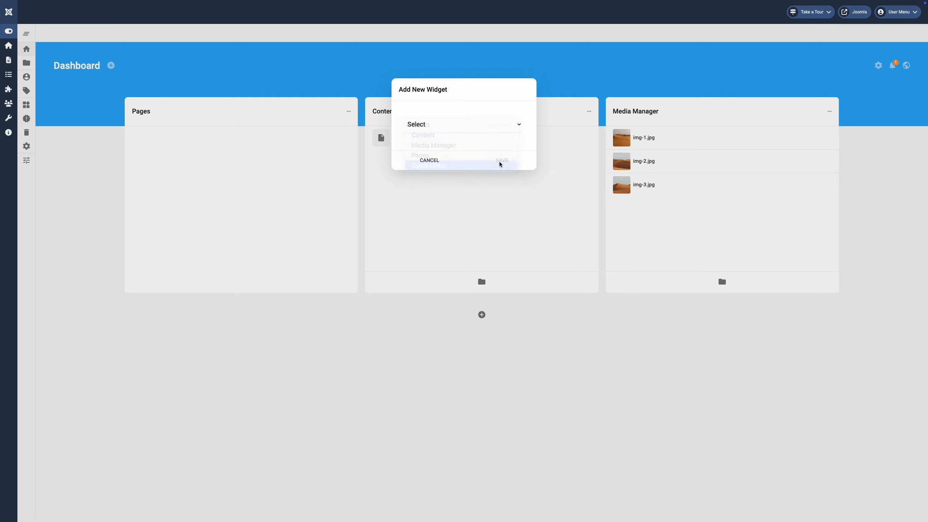
pyautogui.click(501, 161)
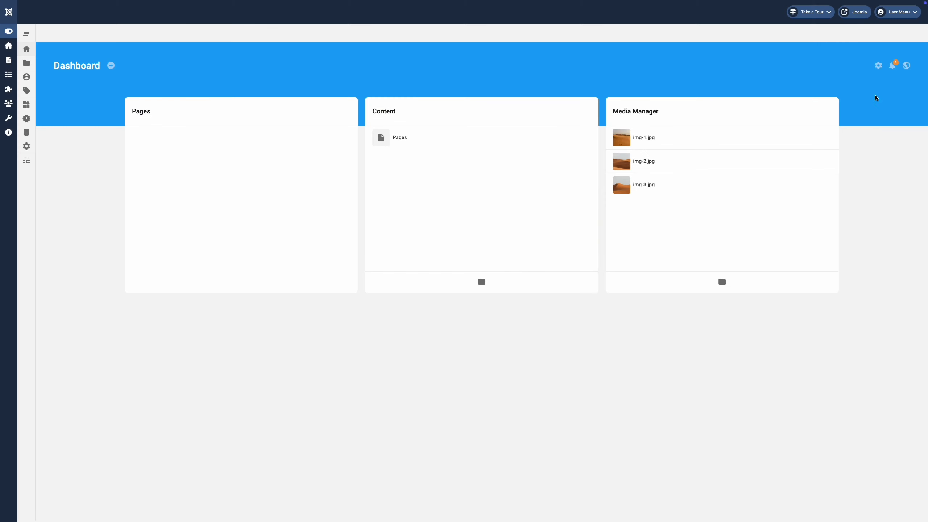
# Enable Login Redirect to Dashboard in the dashboard settings and save
pyautogui.click(879, 66)
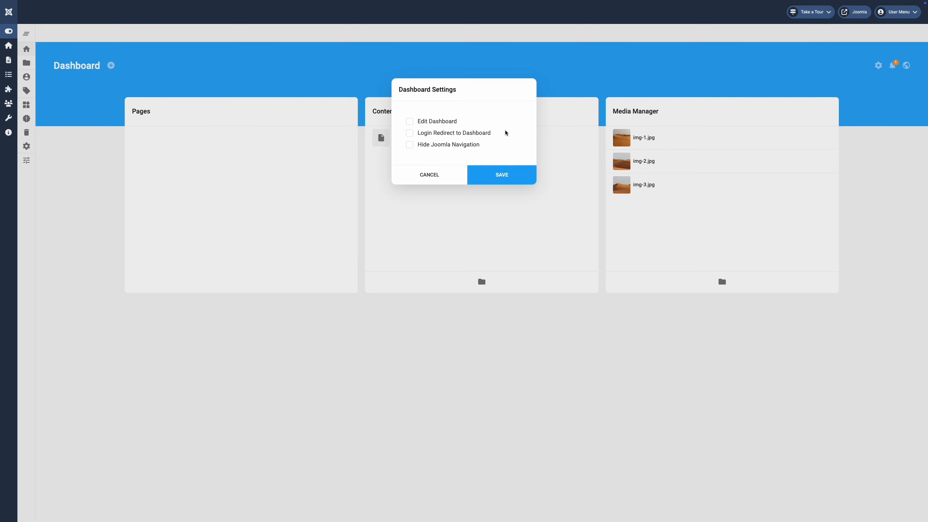
pyautogui.click(410, 133)
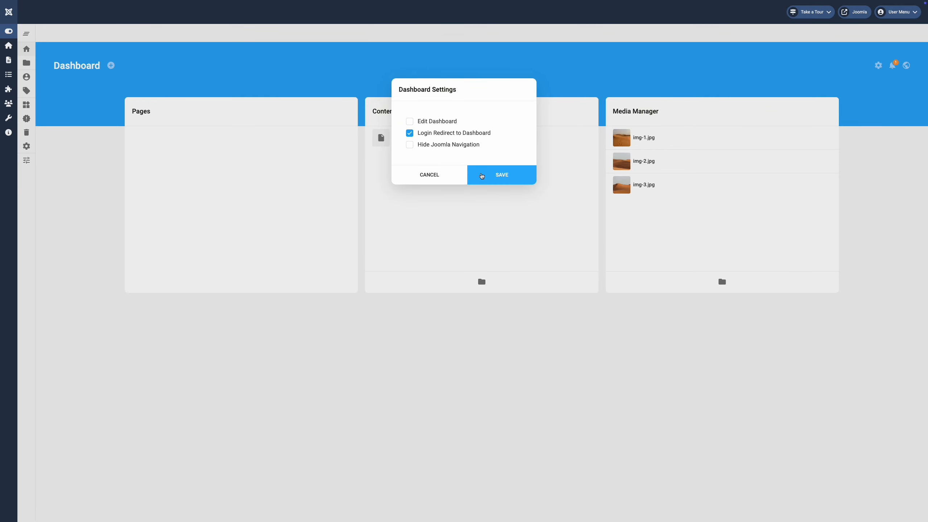
pyautogui.click(482, 175)
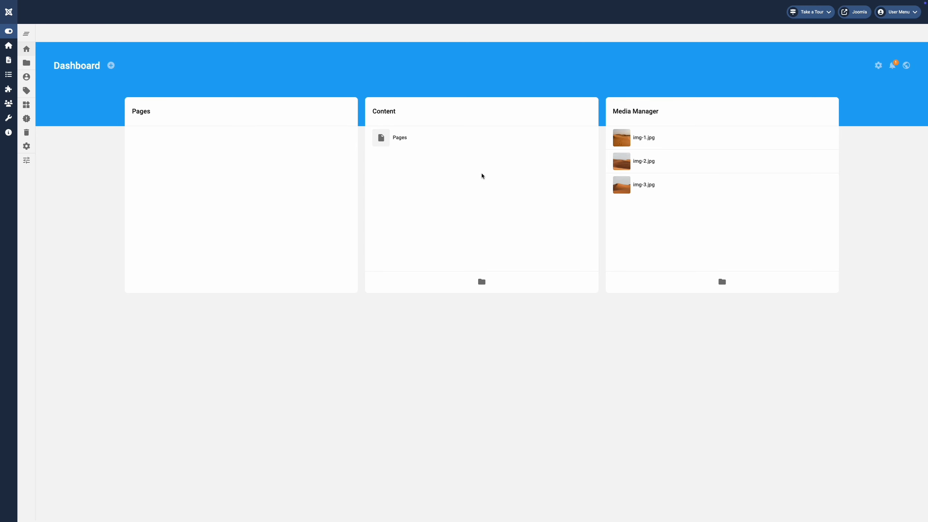
# Log out of the administrator area and log back in with the account username and password
pyautogui.click(903, 16)
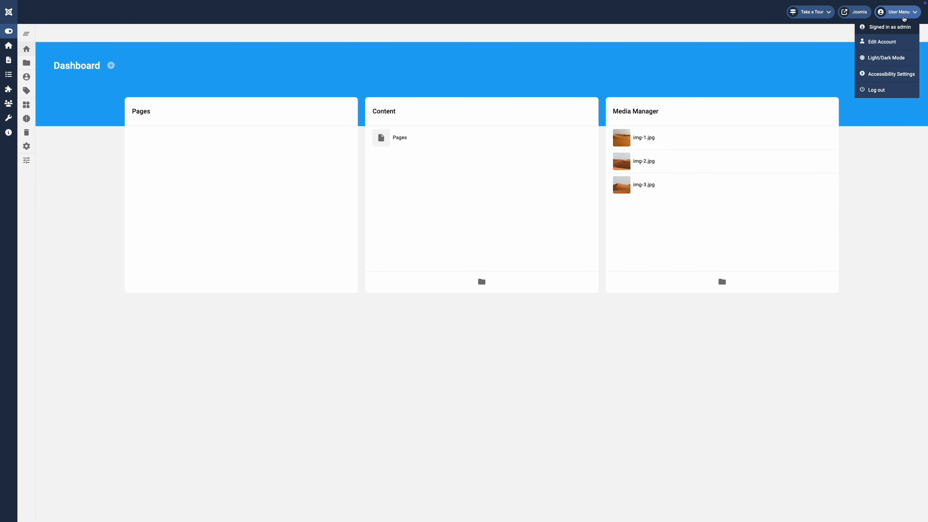
pyautogui.click(882, 89)
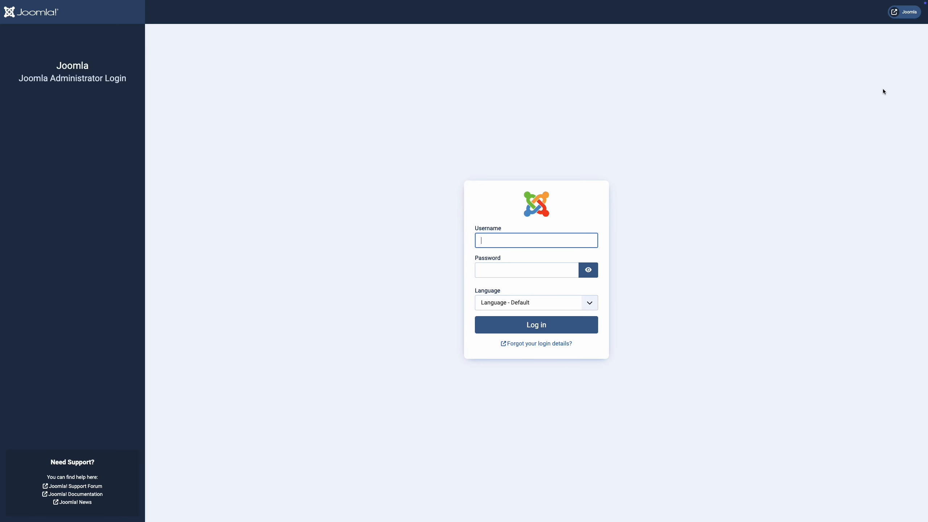
pyautogui.write('admin')
pyautogui.hotkey('ctrl', 'a')
pyautogui.press('Tab')
pyautogui.write('**************')
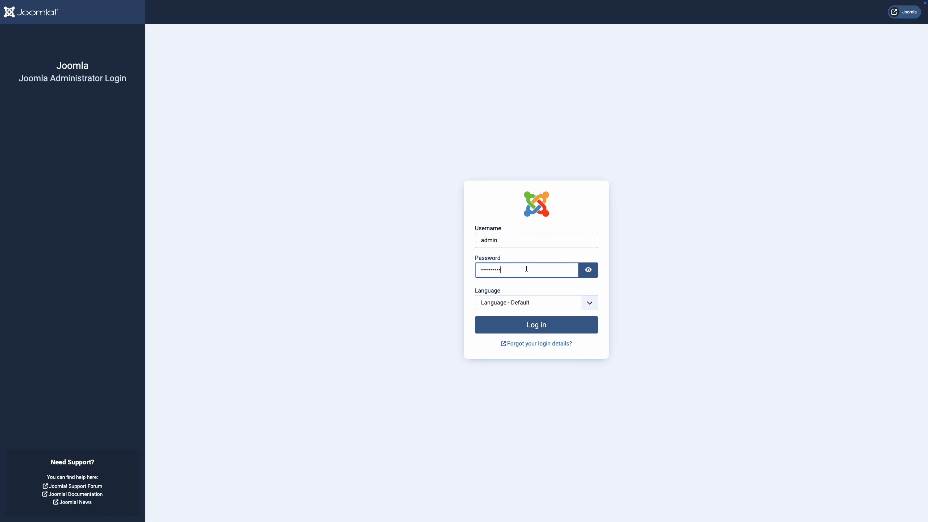
pyautogui.click(519, 325)
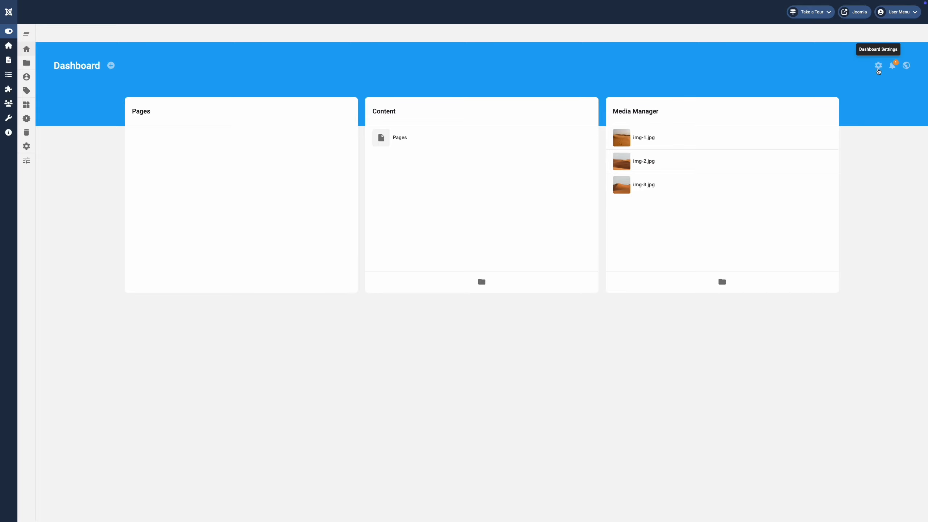
# Enable Hide Joomla Navigation in the dashboard settings and save
pyautogui.click(878, 64)
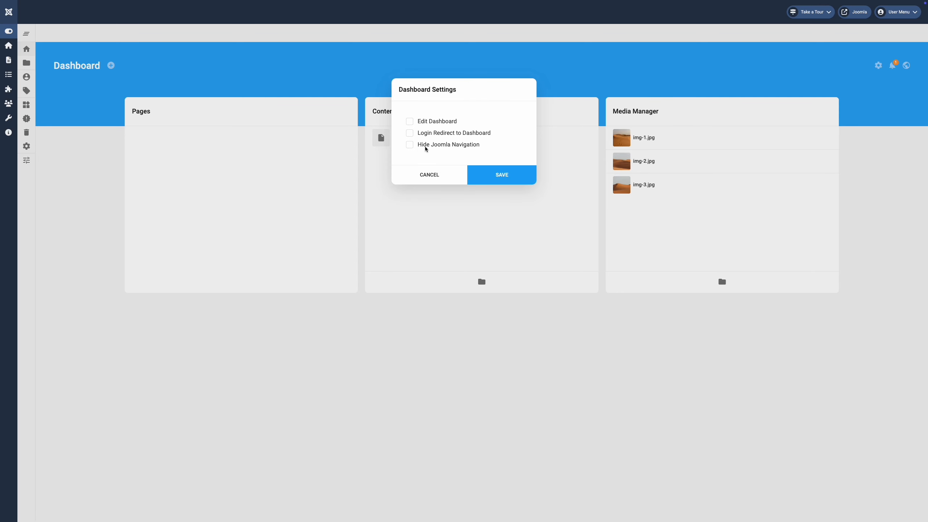
pyautogui.click(410, 145)
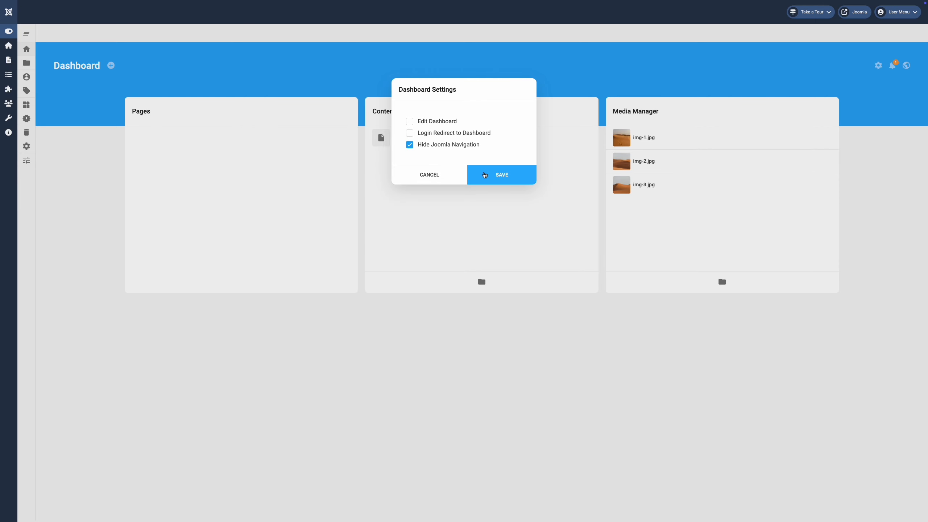
pyautogui.click(484, 174)
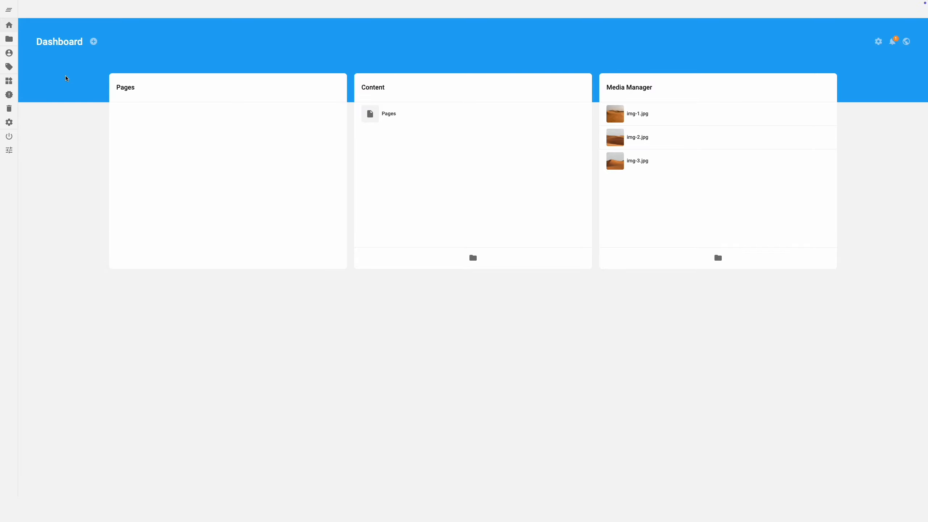
# Expand the sidebar with Edit Navigation enabled, and save the Tags item's access level as Public
pyautogui.click(10, 11)
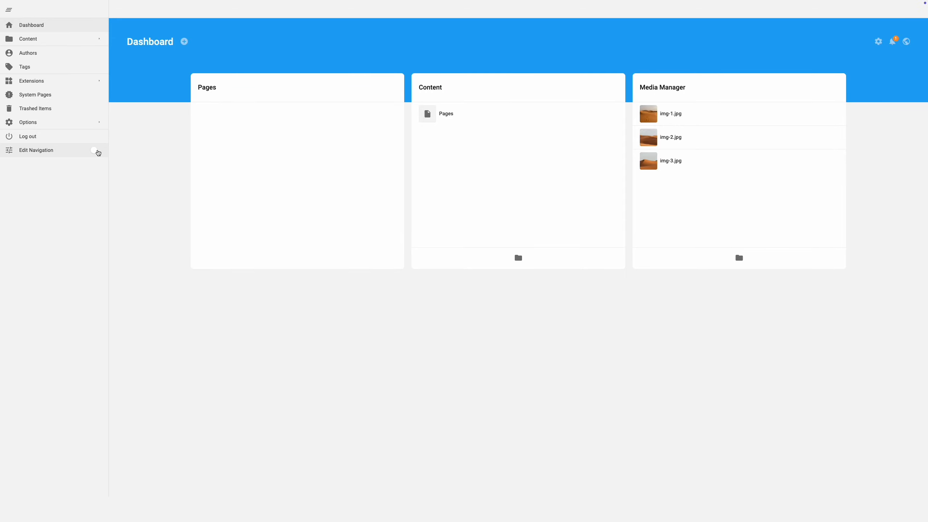
pyautogui.click(95, 150)
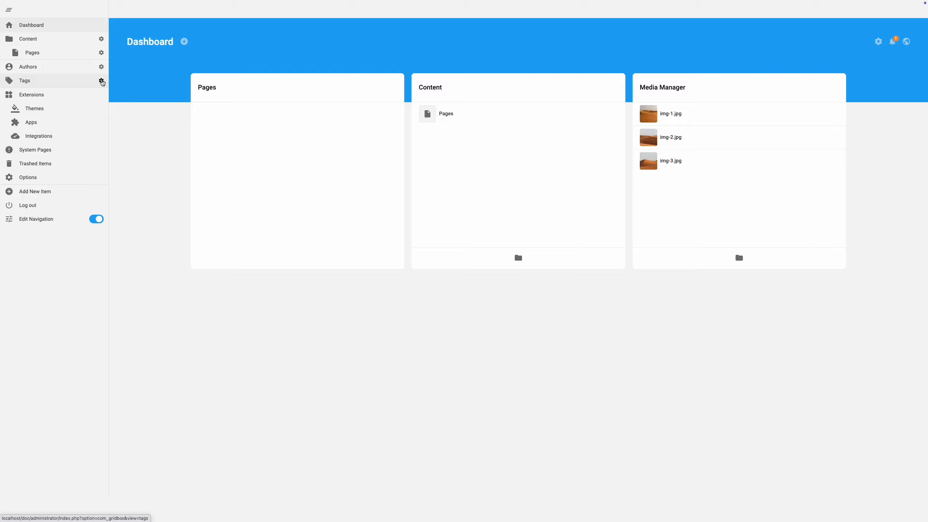
pyautogui.click(101, 81)
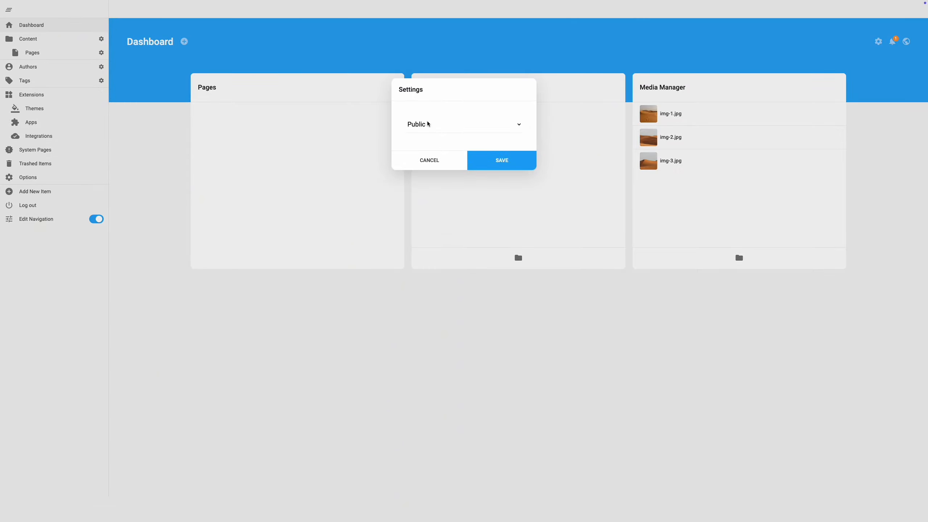
pyautogui.click(436, 124)
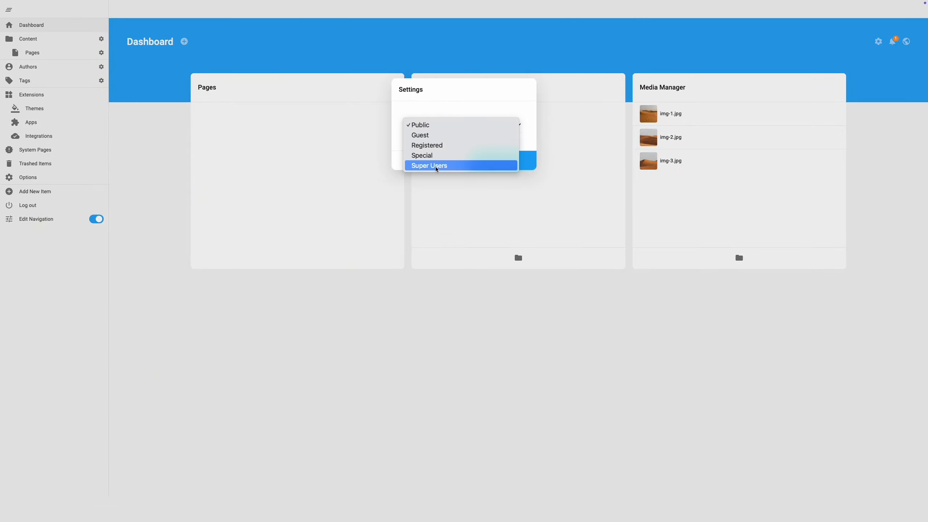
pyautogui.click(435, 126)
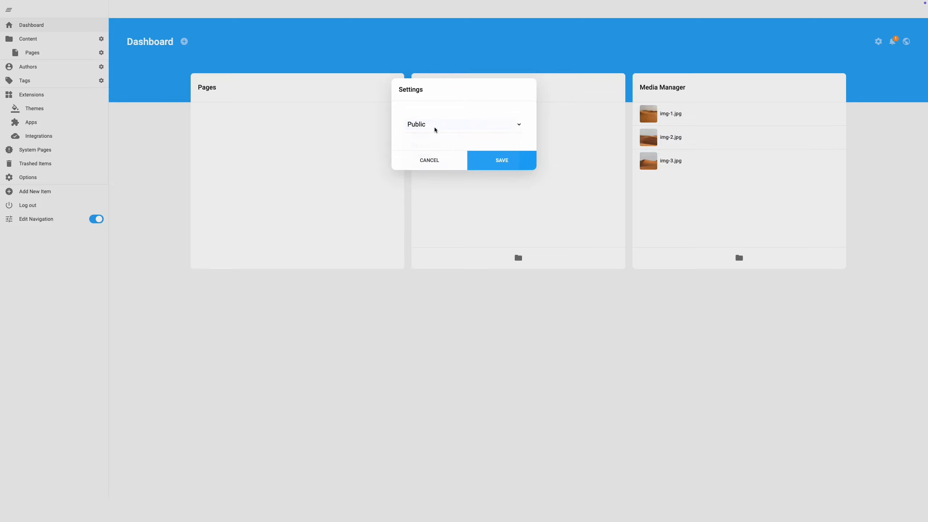
pyautogui.click(478, 160)
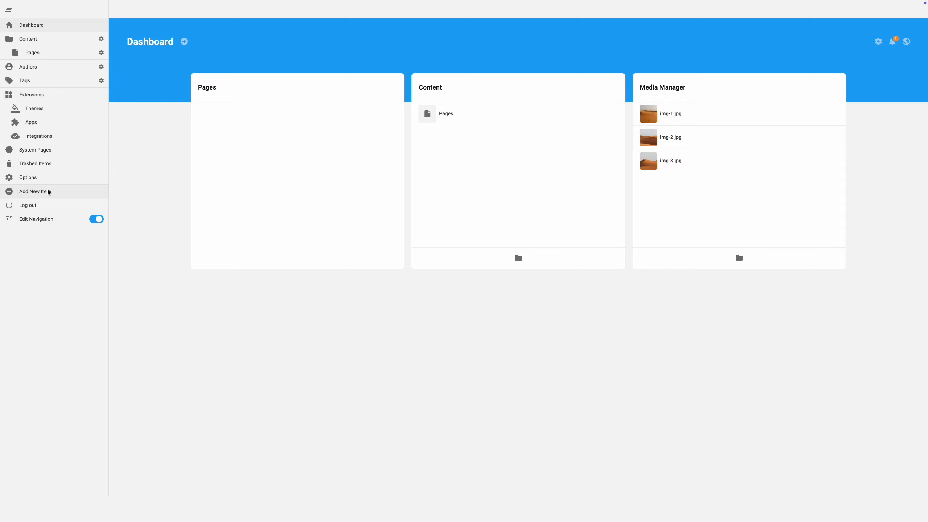
# Add a navigation item titled Extensions, linked to /doc/administrator/index.php?option=com_installer&view=manage, that opens in a New Window
pyautogui.click(48, 192)
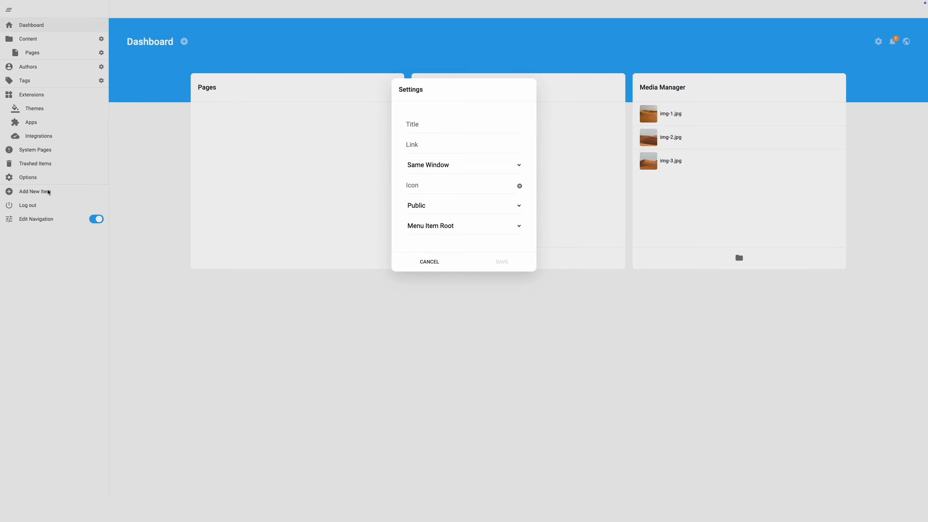
pyautogui.click(421, 125)
pyautogui.write('Extensions')
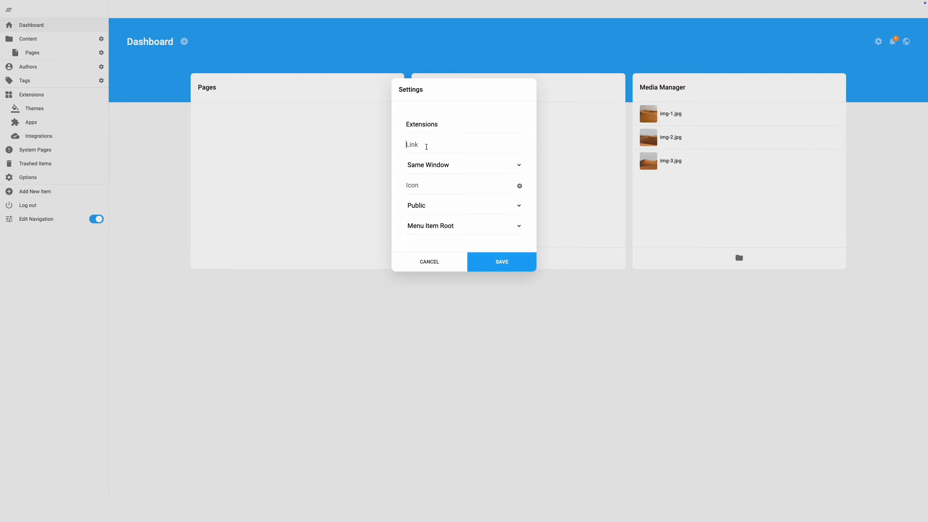
pyautogui.hotkey('ctrl', 'v')
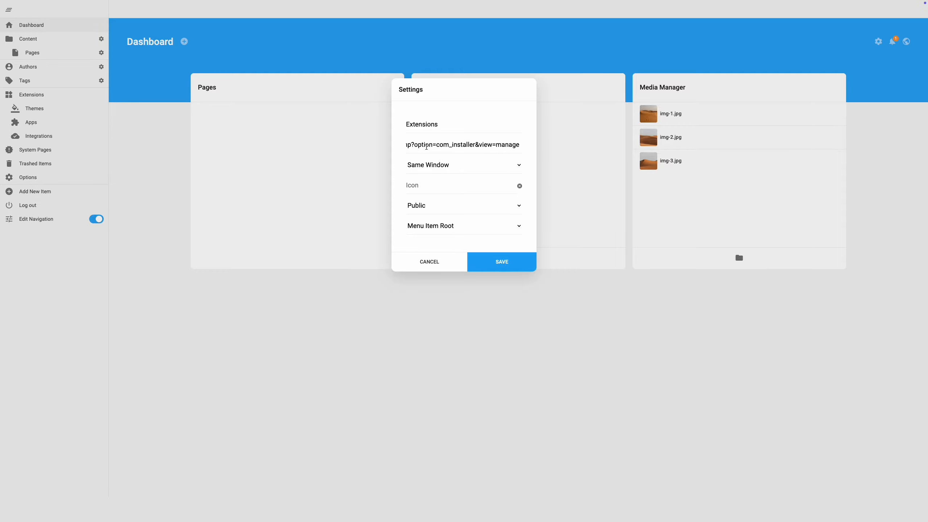
pyautogui.click(452, 166)
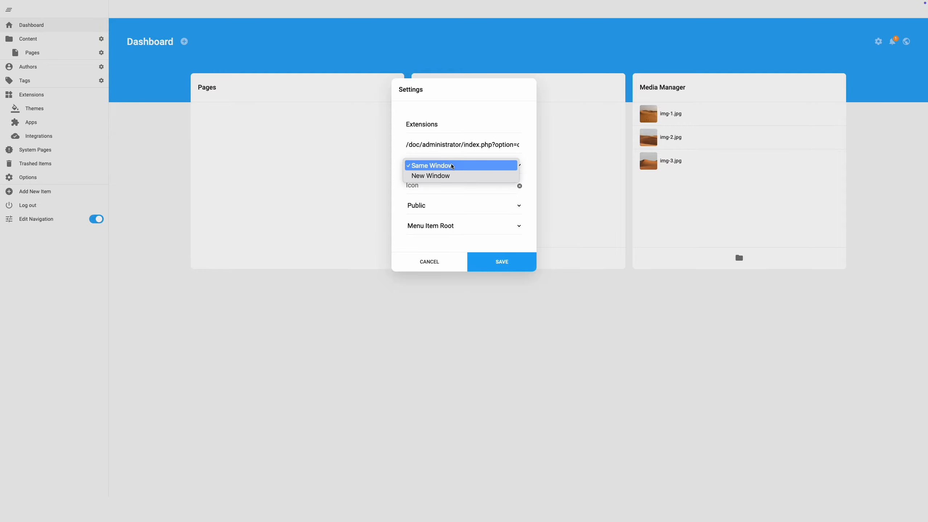
pyautogui.click(450, 176)
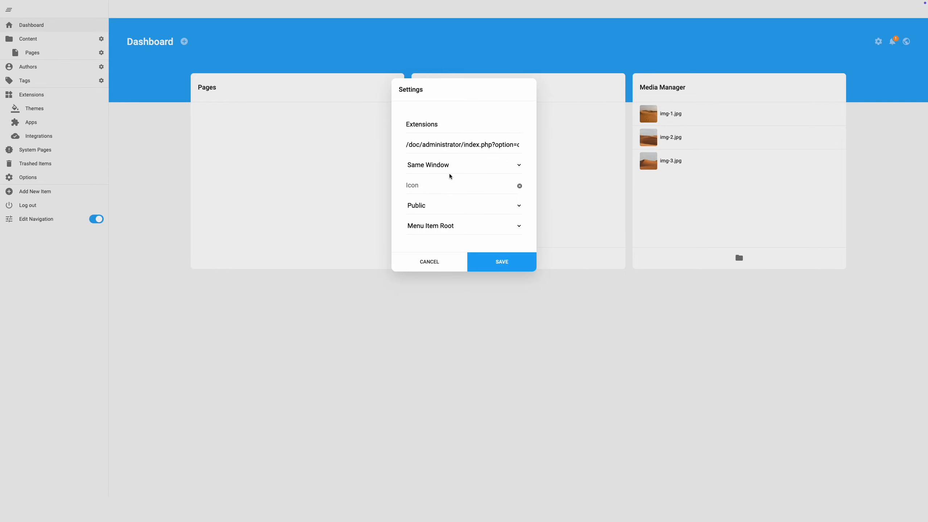
# Assign the apps icon from the Icon Library to the new Extensions item, keep its access Public and save it
pyautogui.click(448, 186)
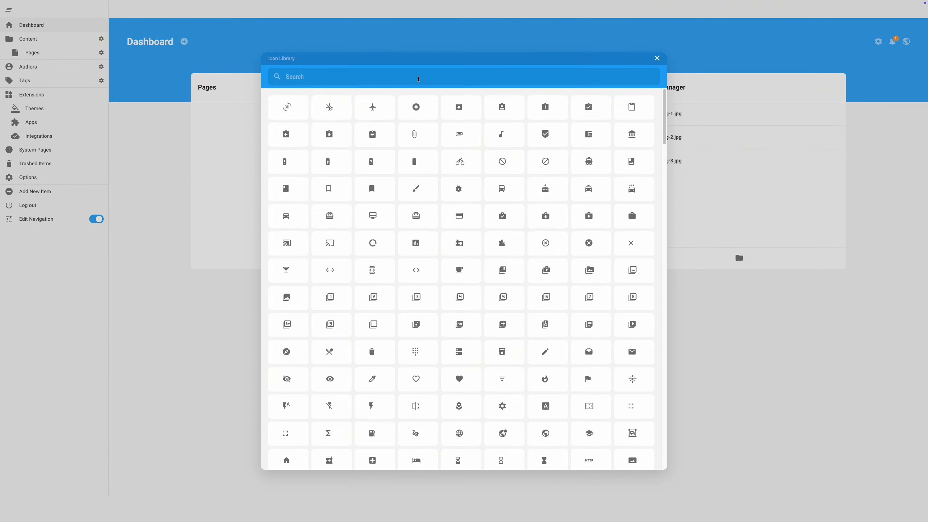
pyautogui.click(420, 79)
pyautogui.write('apps')
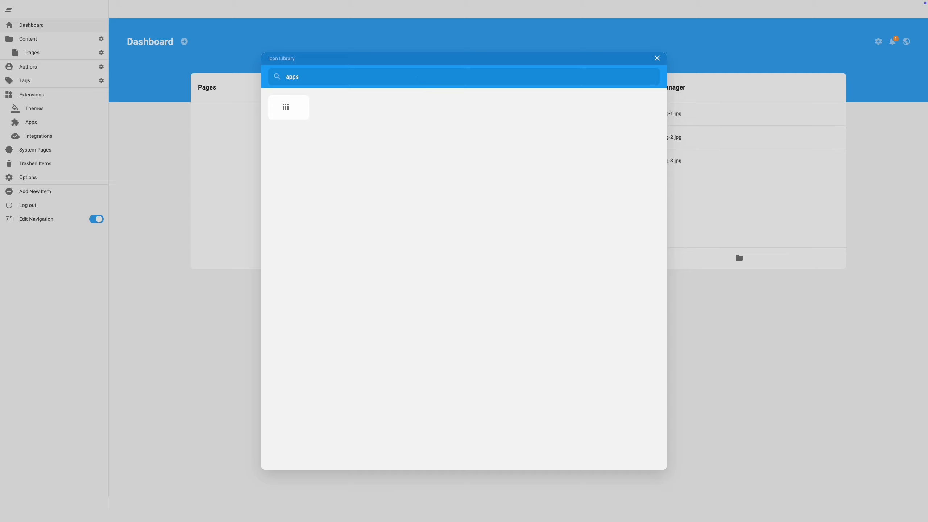
pyautogui.click(285, 107)
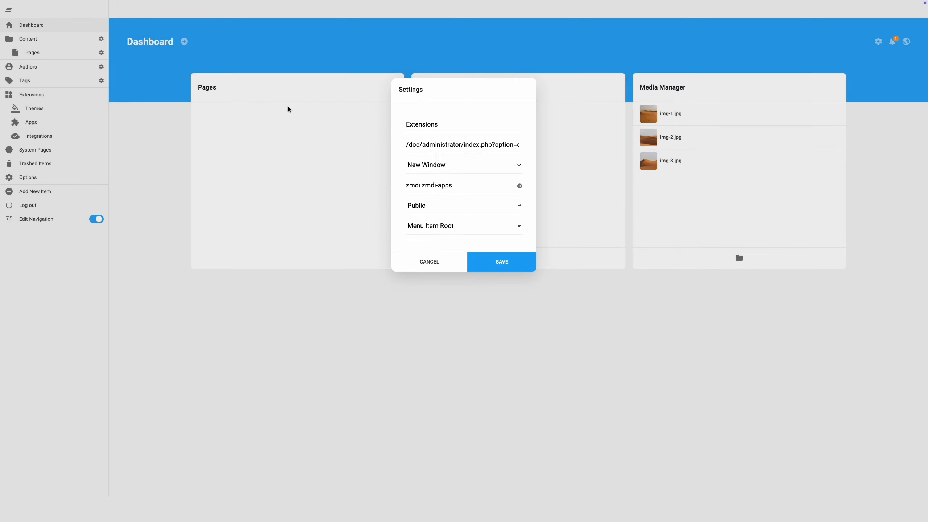
pyautogui.click(472, 212)
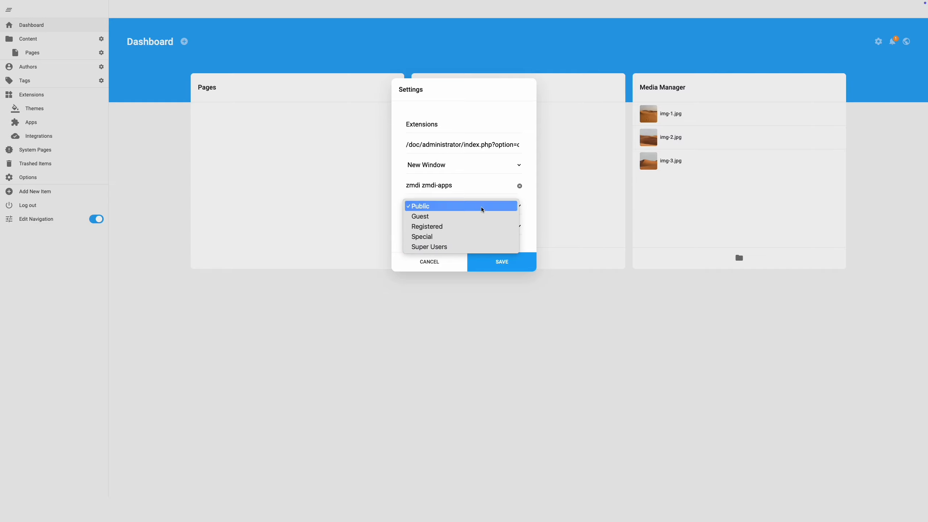
pyautogui.click(481, 207)
pyautogui.click(489, 260)
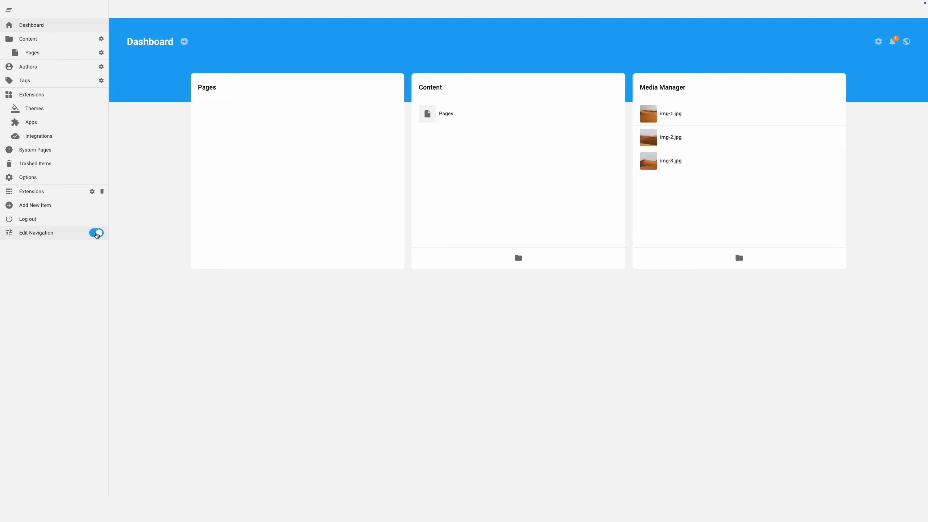
# Turn off Edit Navigation and open the new Extensions item to test its link
pyautogui.click(96, 233)
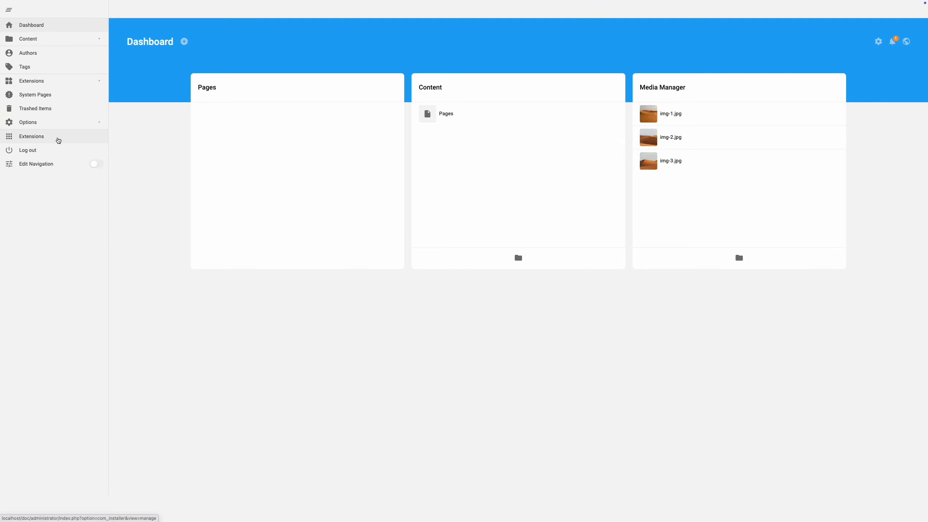
pyautogui.click(58, 138)
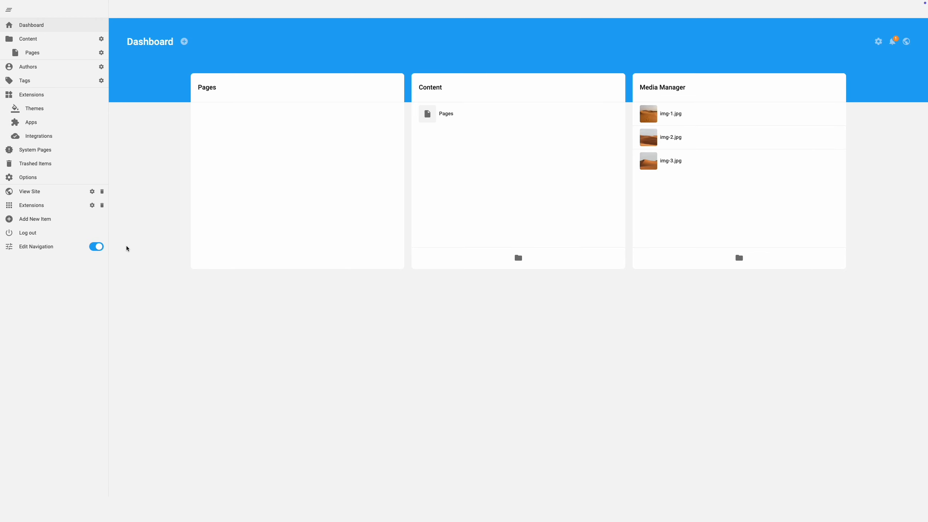
# Move the custom Extensions item above View Site in the navigation and collapse the sidebar
pyautogui.moveTo(9, 206); pyautogui.dragTo(9, 190)
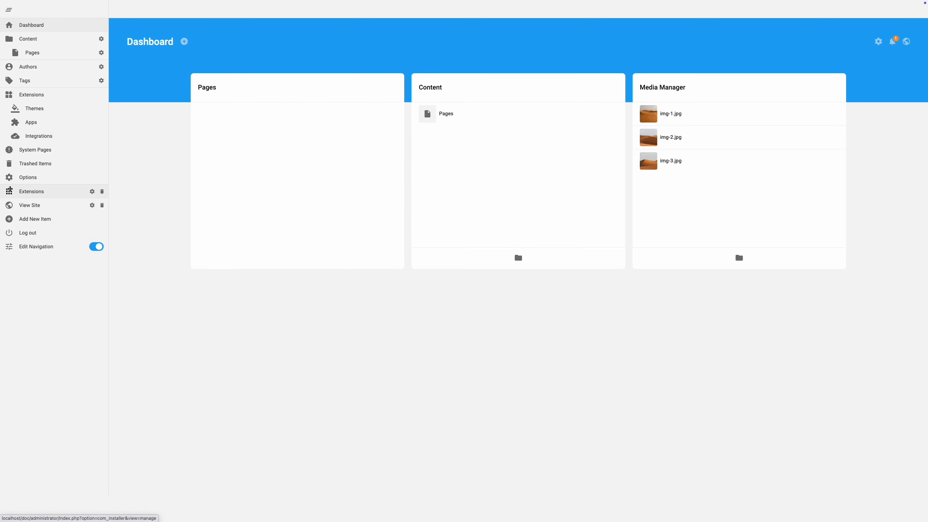
pyautogui.click(13, 10)
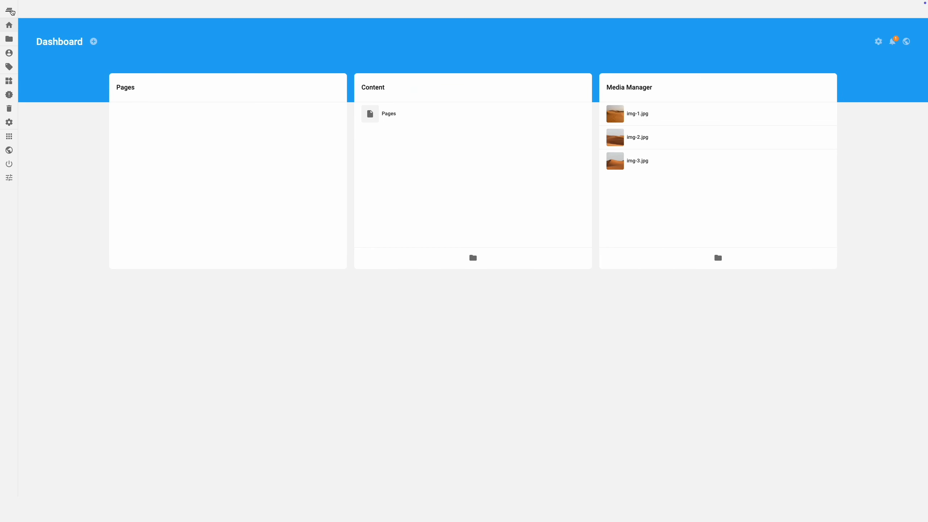